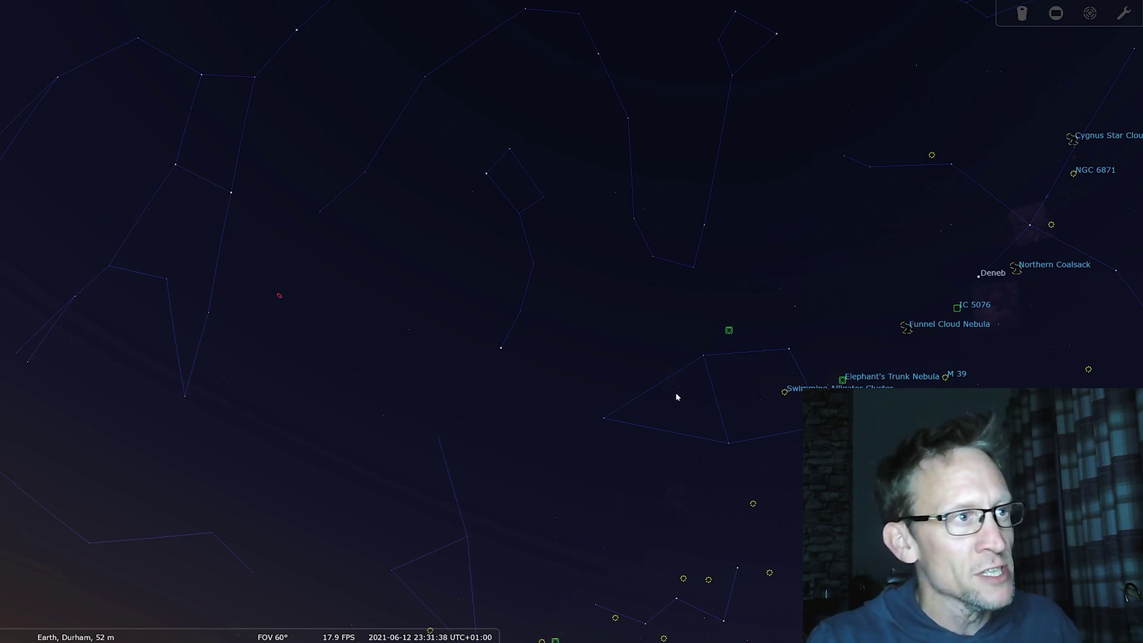
- Select the Iris Nebula (NGC 7023) in Cepheus to show its magnitude 6.80 and 1300.2 ly distance
{"action": "mouse_move", "coordinate": [64, 631]}
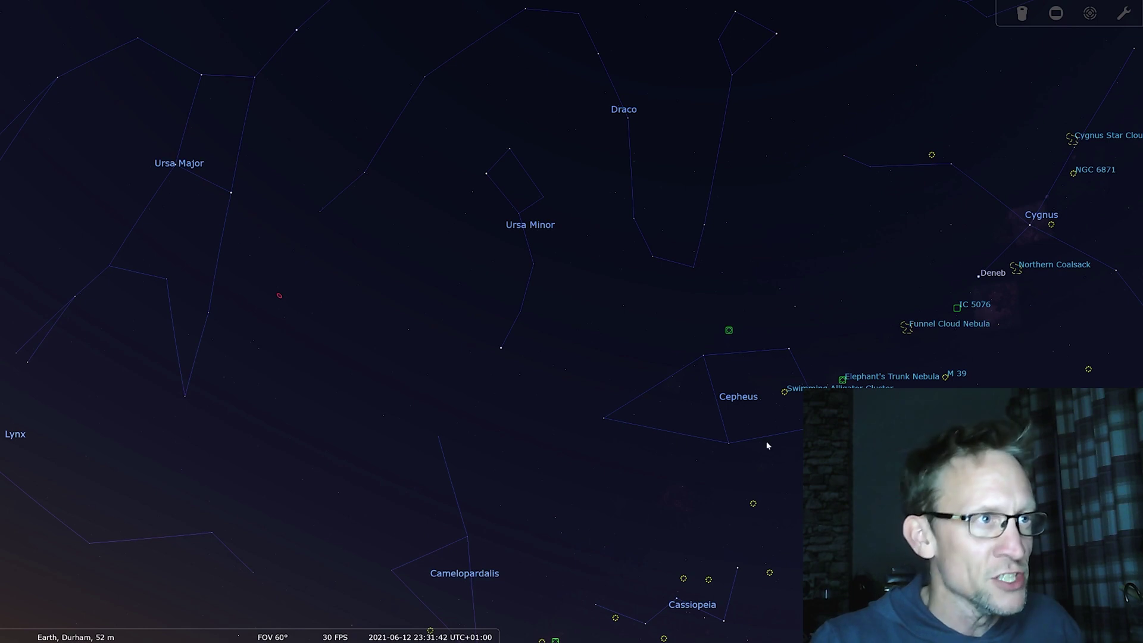
{"action": "left_click", "coordinate": [729, 331]}
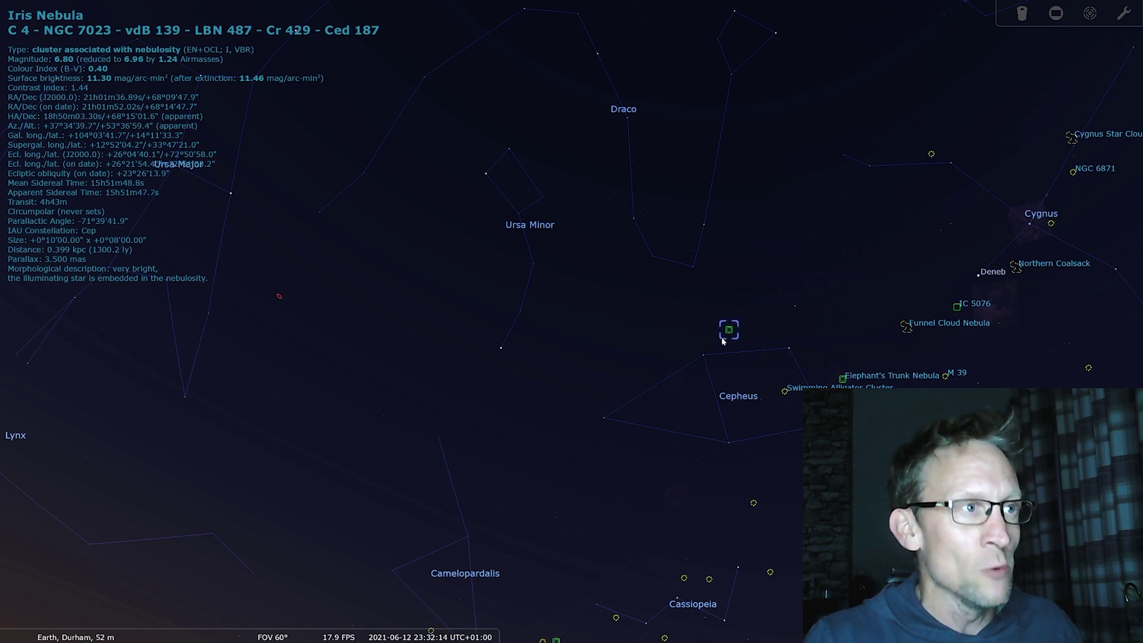
- Centre on the Iris Nebula and zoom until its bluish nebulosity image fills the view
{"action": "key", "text": "slash"}
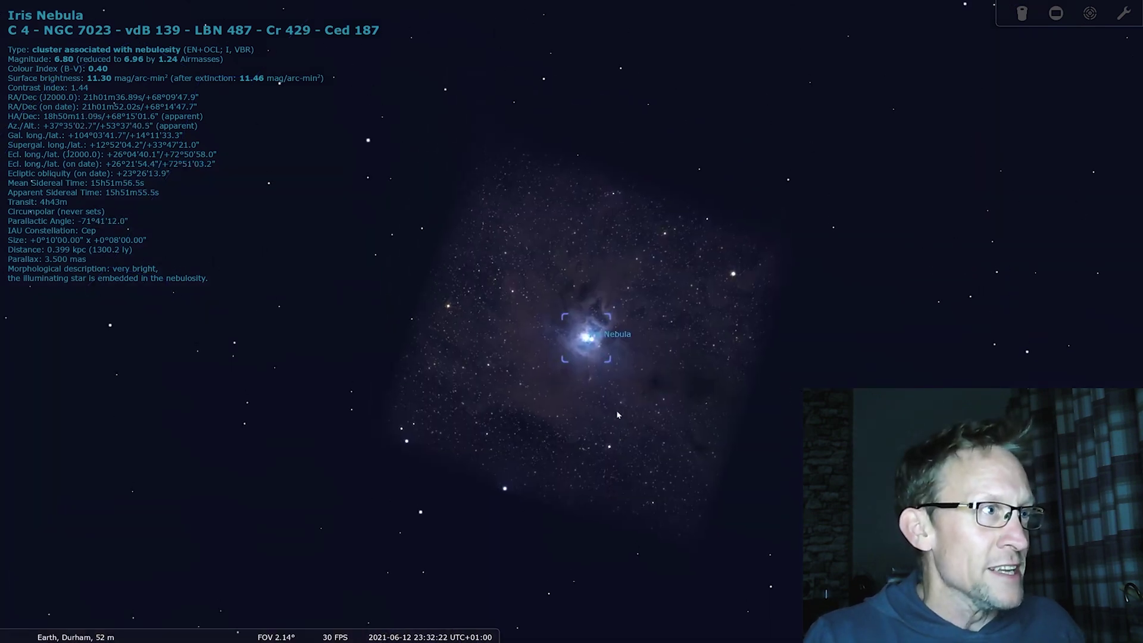
{"action": "scroll", "coordinate": [702, 385], "scroll_direction": "down", "scroll_amount": 2}
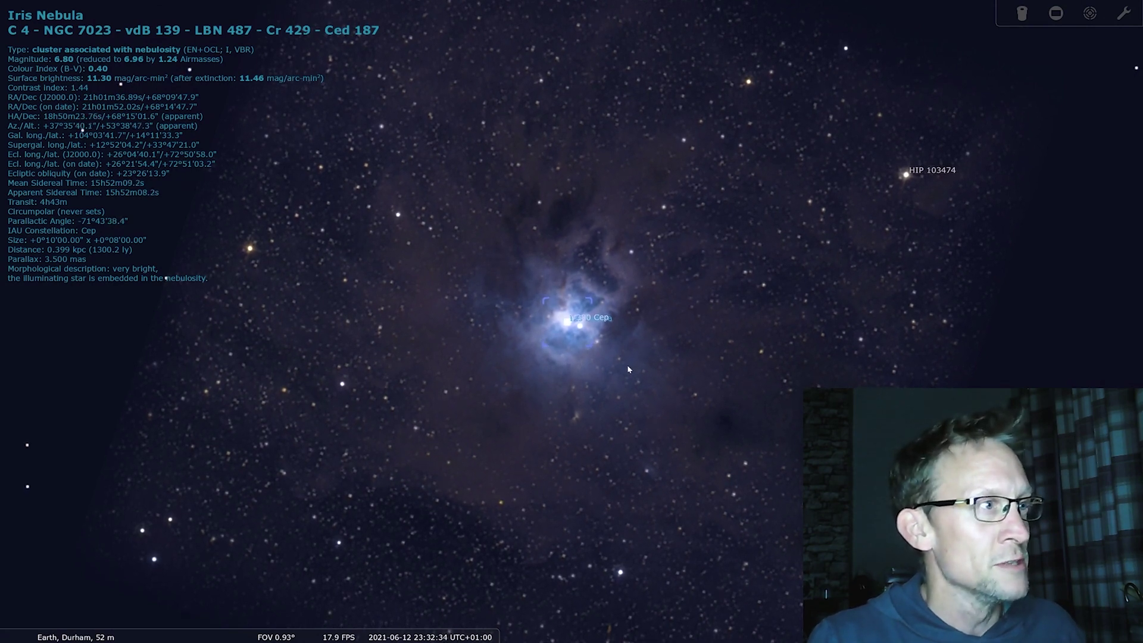
{"action": "scroll", "coordinate": [628, 369], "scroll_direction": "up", "scroll_amount": 1}
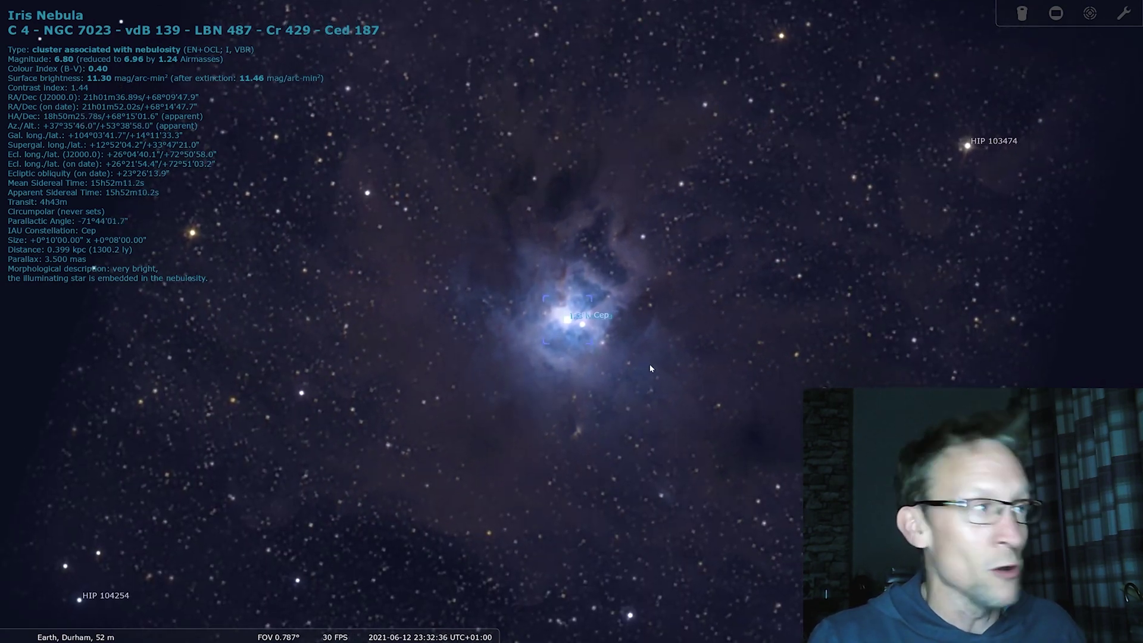
{"action": "scroll", "coordinate": [650, 368], "scroll_direction": "down", "scroll_amount": 1}
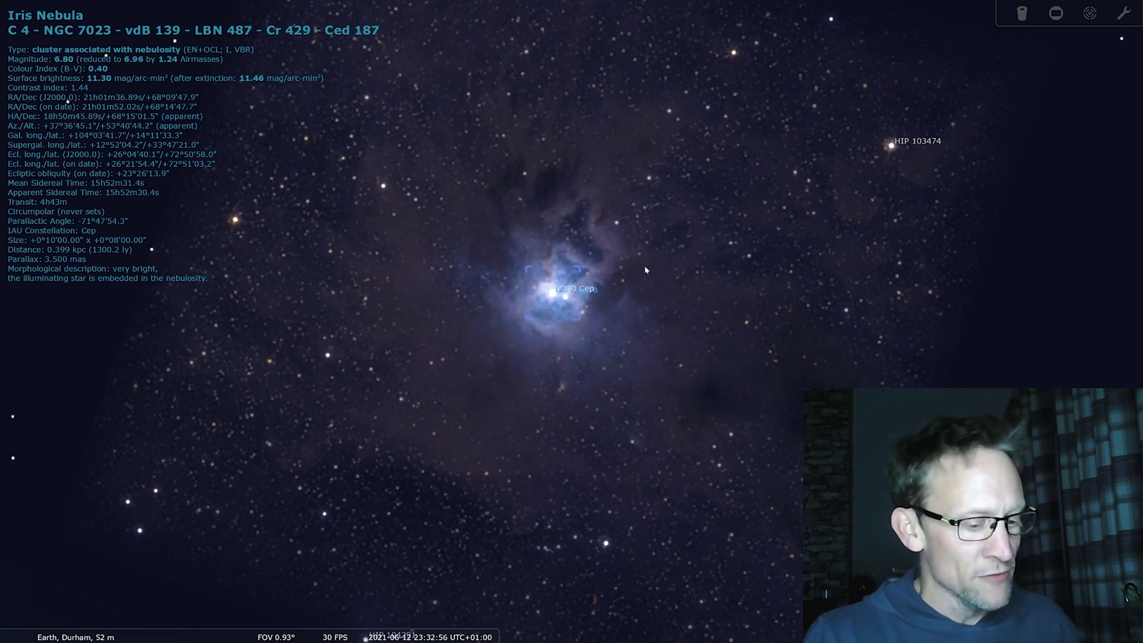
- Show the My 533MC Pro sensor frame on the zs61 telescope and zoom around the nebula
{"action": "key", "text": "ctrl+shift+c"}
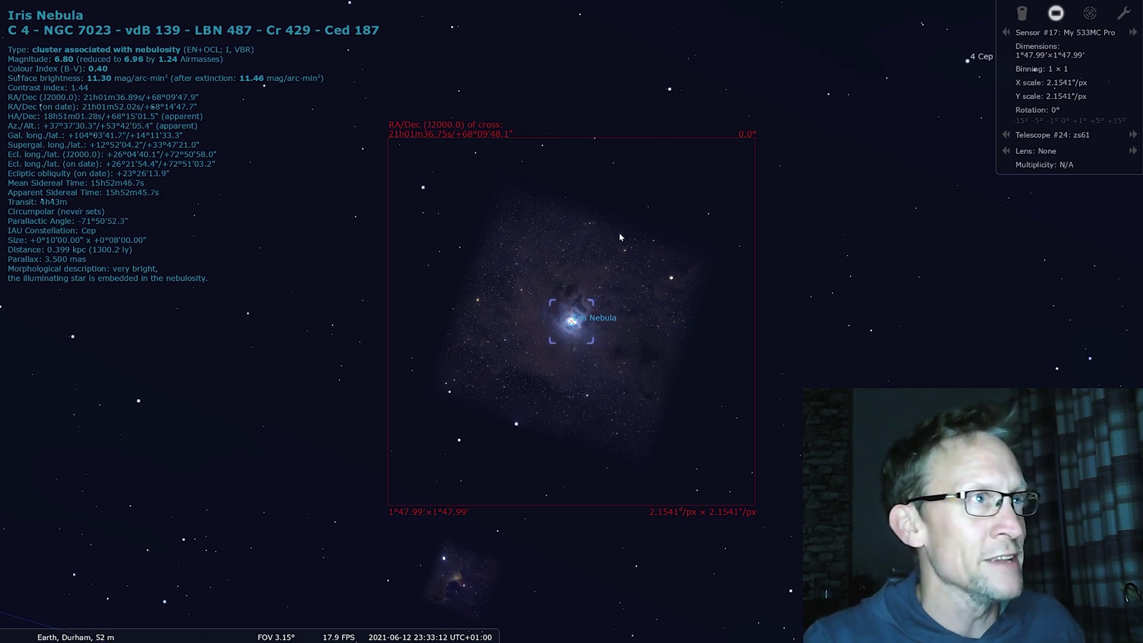
{"action": "scroll", "coordinate": [616, 256], "scroll_direction": "up", "scroll_amount": 2}
{"action": "scroll", "coordinate": [617, 241], "scroll_direction": "up", "scroll_amount": 2}
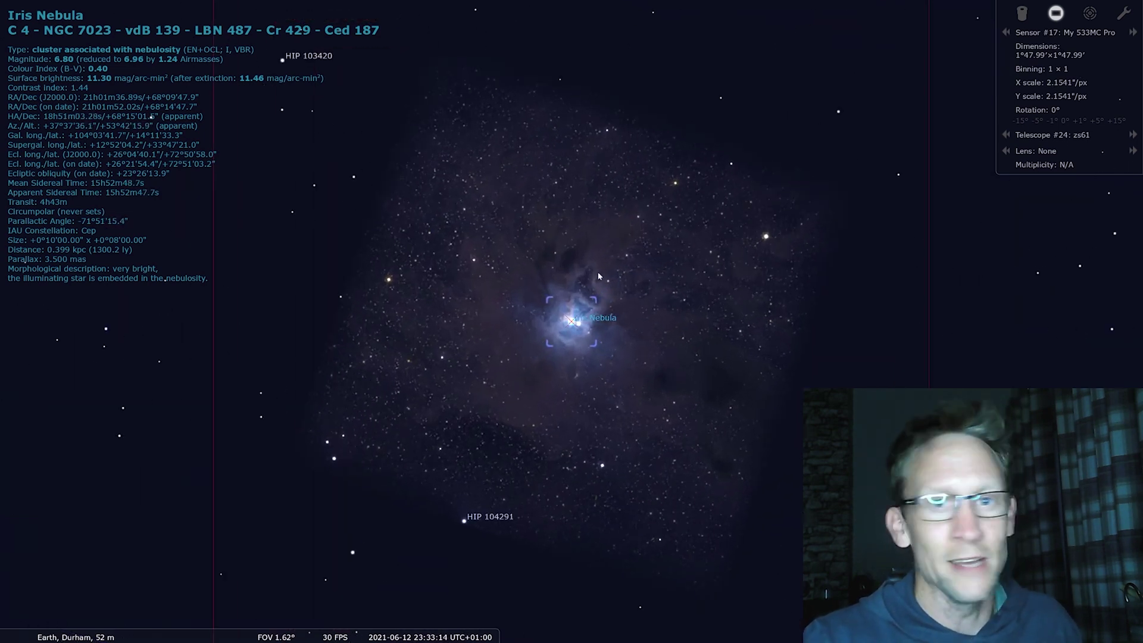
{"action": "scroll", "coordinate": [599, 278], "scroll_direction": "up", "scroll_amount": 2}
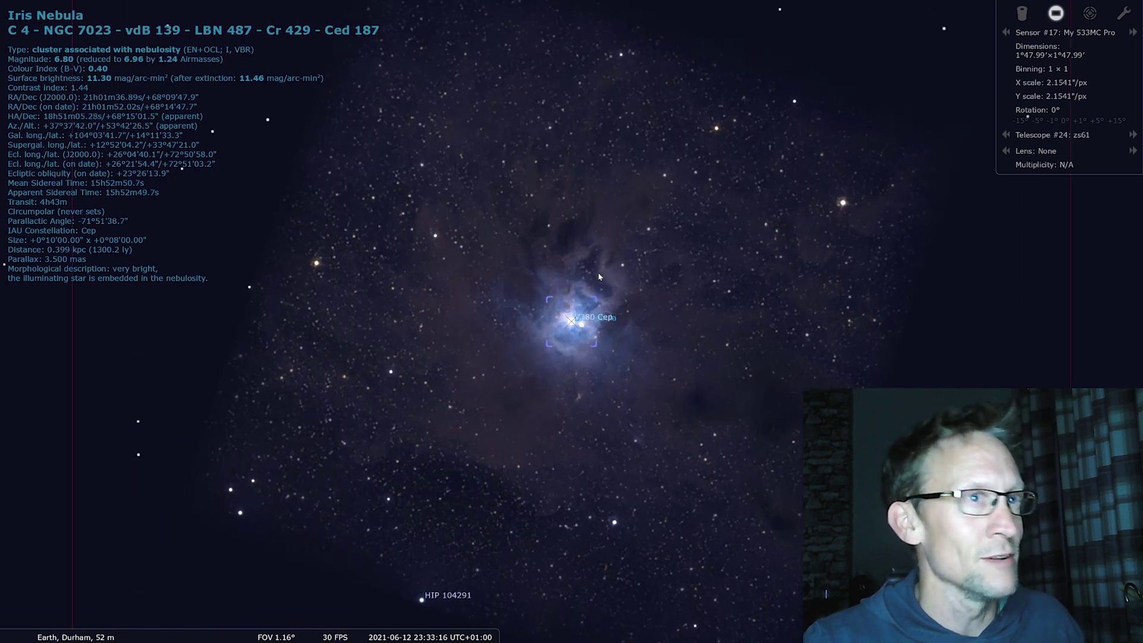
{"action": "scroll", "coordinate": [599, 280], "scroll_direction": "down", "scroll_amount": 1}
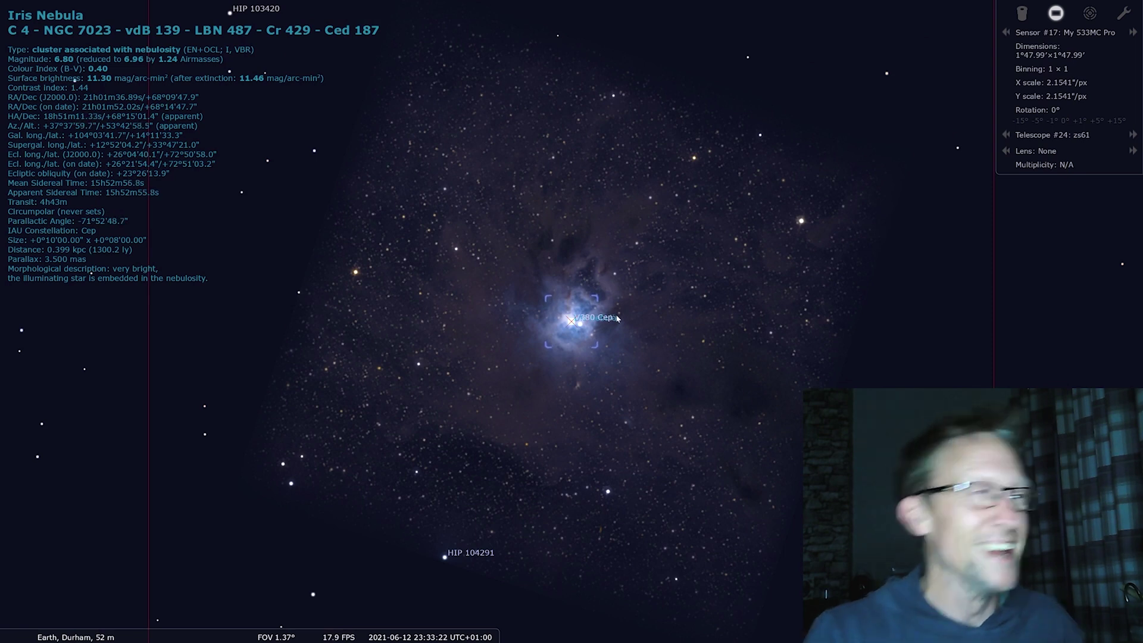
{"action": "scroll", "coordinate": [757, 227], "scroll_direction": "down", "scroll_amount": 1}
{"action": "scroll", "coordinate": [756, 227], "scroll_direction": "down", "scroll_amount": 2}
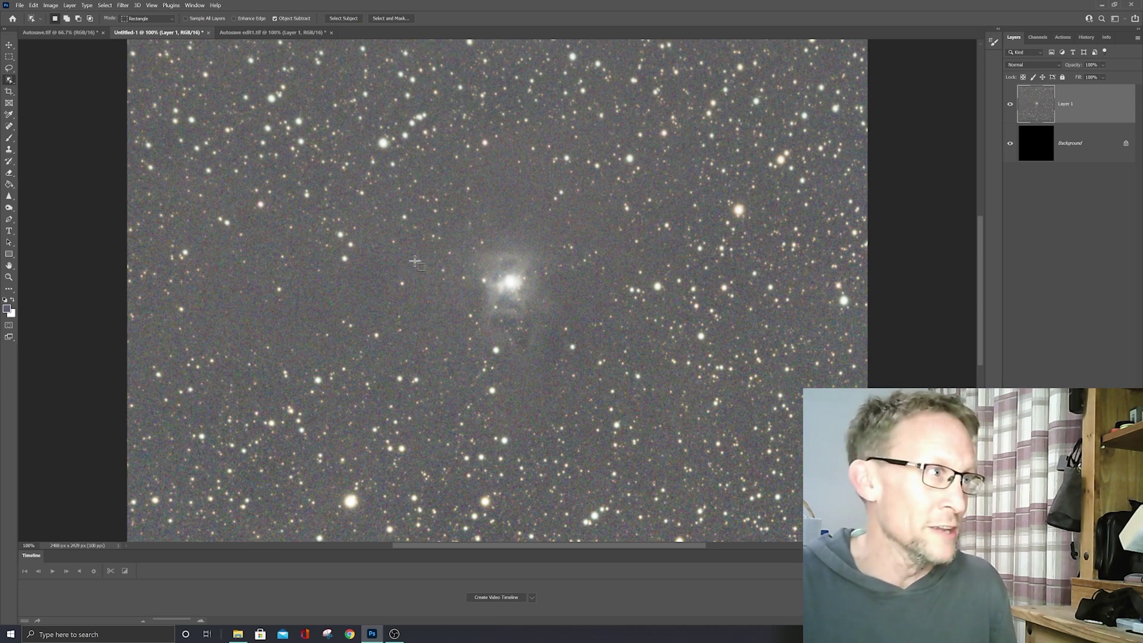
- Switch to the processed Autosave.tif image and start a Windows search for a reference
{"action": "left_click", "coordinate": [59, 32]}
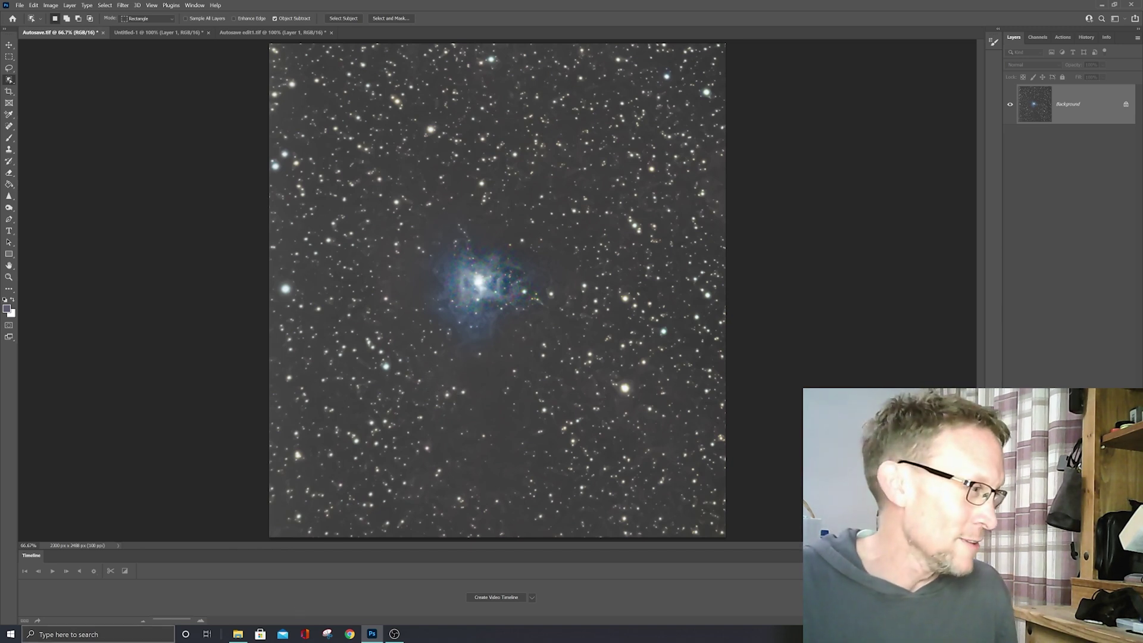
{"action": "left_click", "coordinate": [98, 634]}
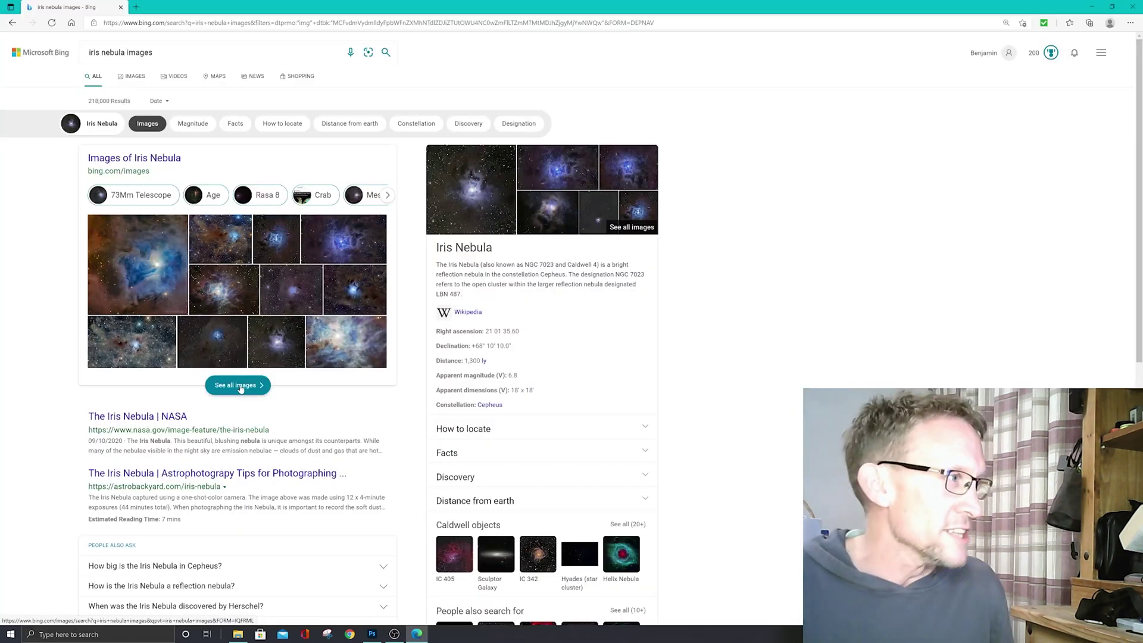
- Open the AstroBackyard Iris Nebula result, compare it with the processed image, then view it full size
{"action": "left_click", "coordinate": [236, 387]}
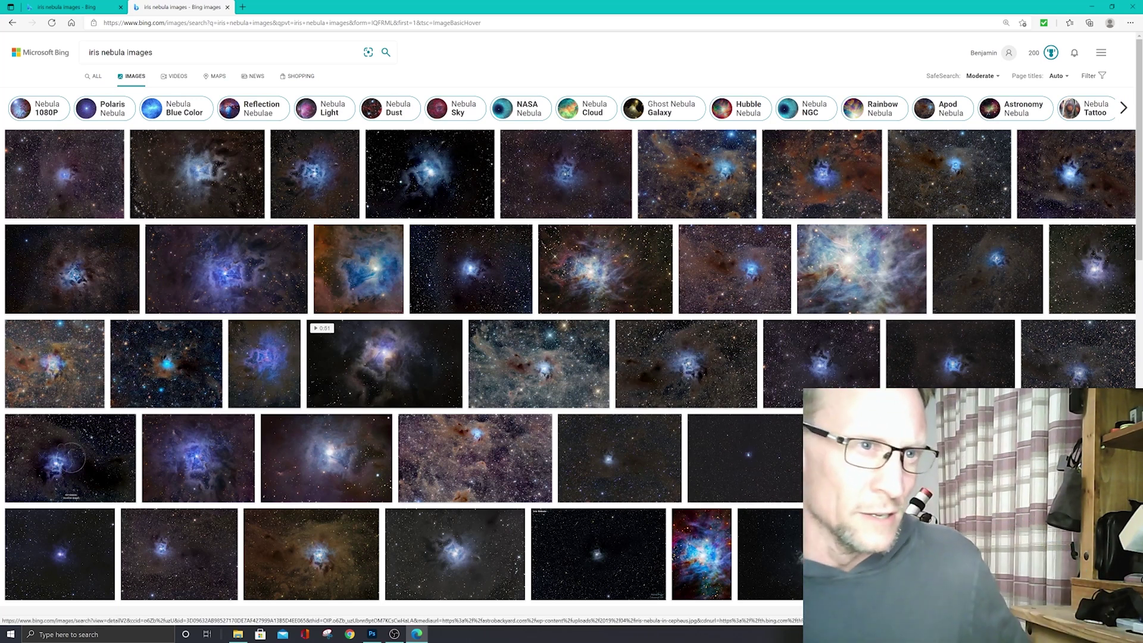
{"action": "left_click", "coordinate": [767, 553]}
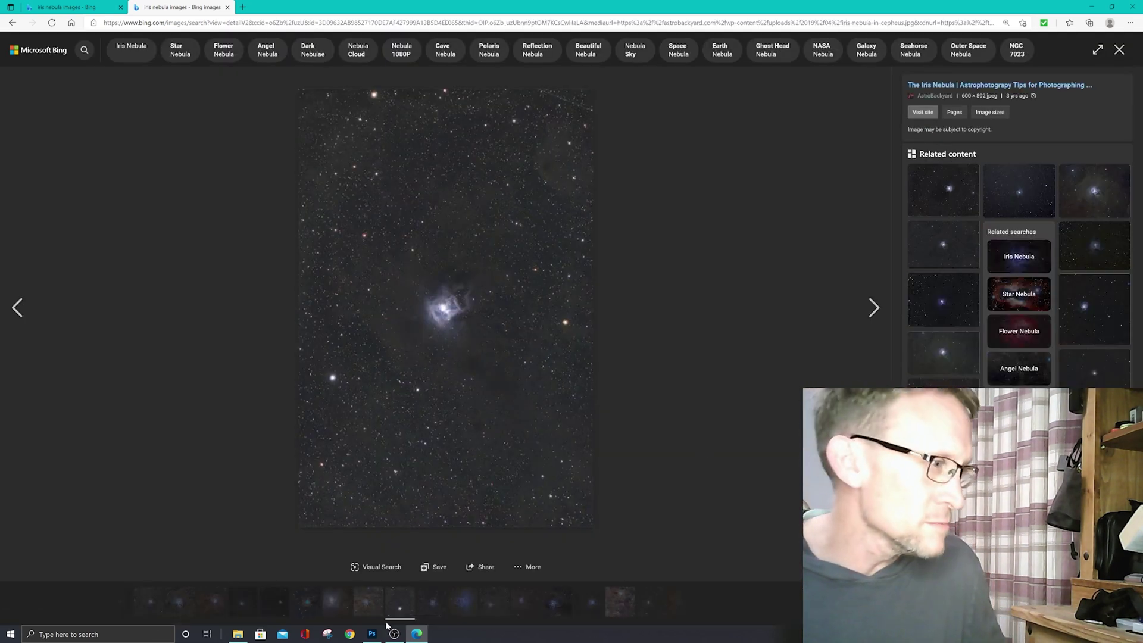
{"action": "left_click", "coordinate": [372, 635]}
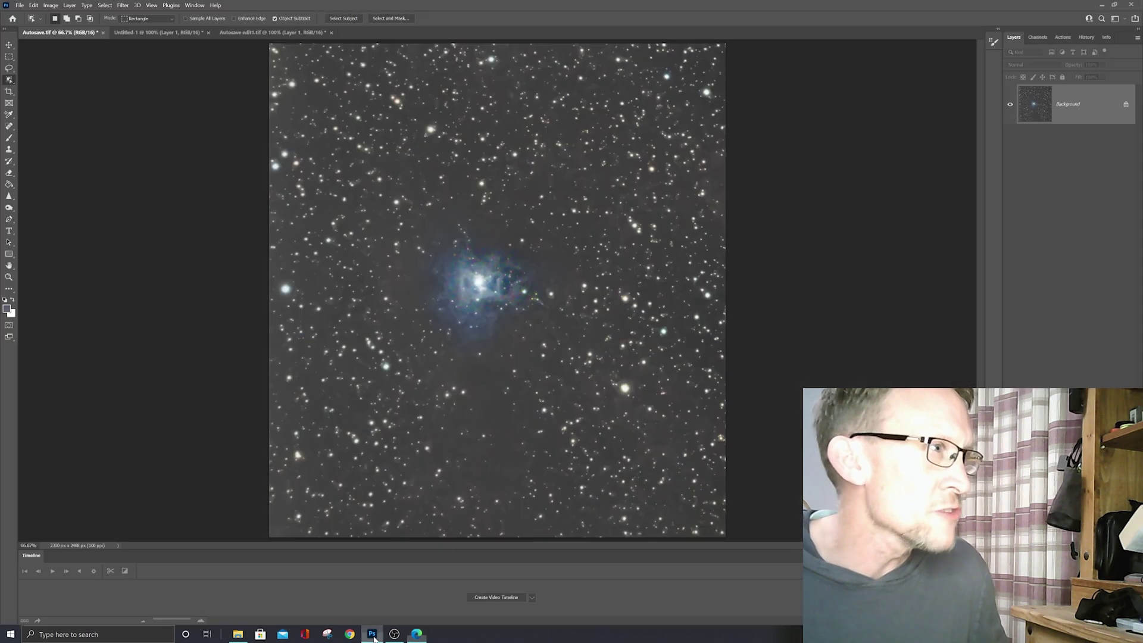
{"action": "left_click", "coordinate": [415, 635]}
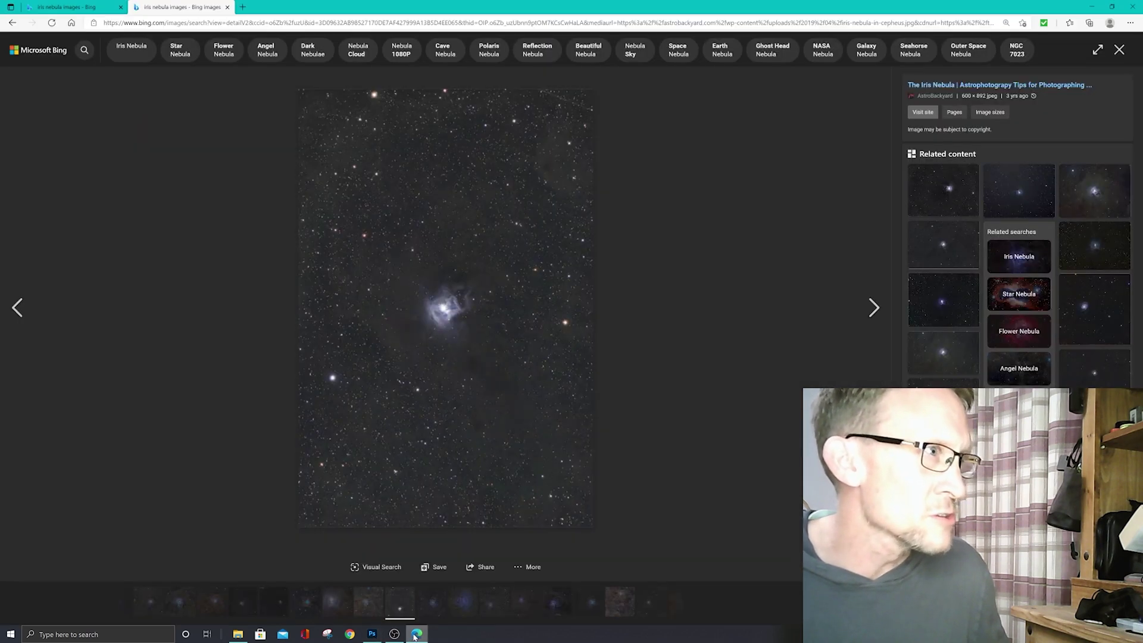
{"action": "left_click", "coordinate": [372, 636]}
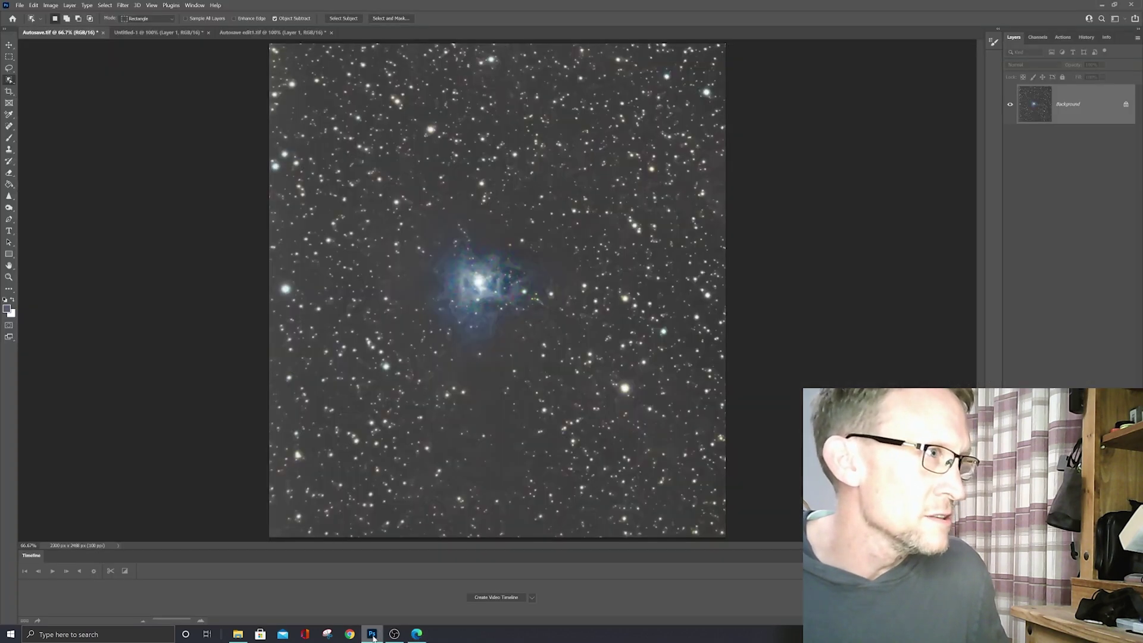
{"action": "left_click", "coordinate": [417, 635]}
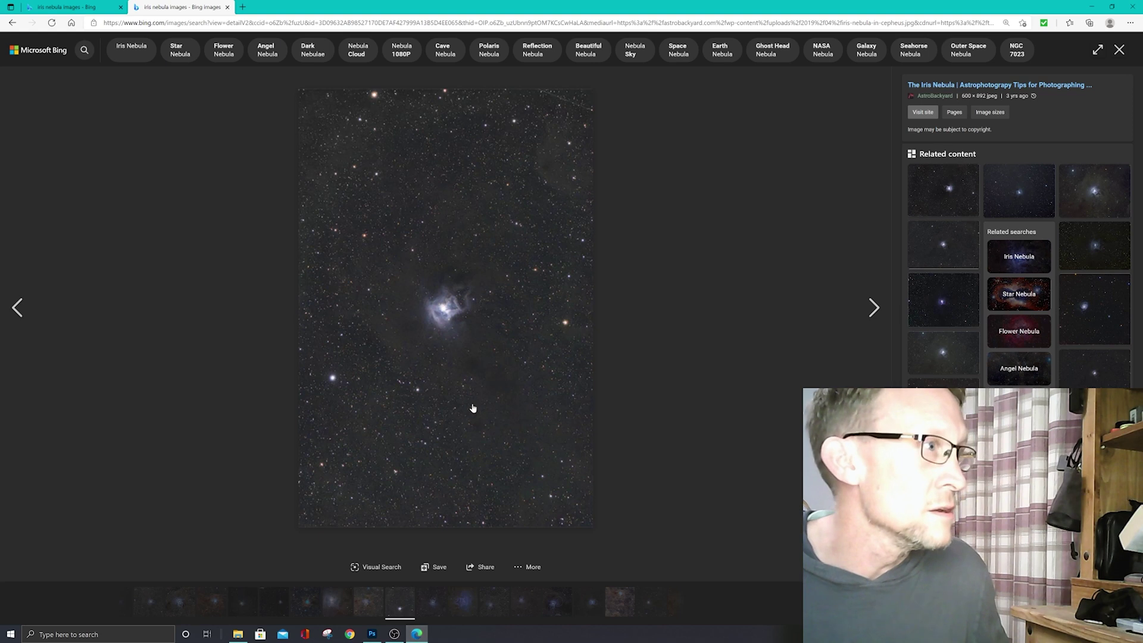
{"action": "left_click", "coordinate": [456, 314]}
- Zoom the iris-nebula-in-cepheus.jpg reference image to 200% in Edge
{"action": "scroll", "coordinate": [635, 338], "scroll_direction": "up", "scroll_amount": 3}
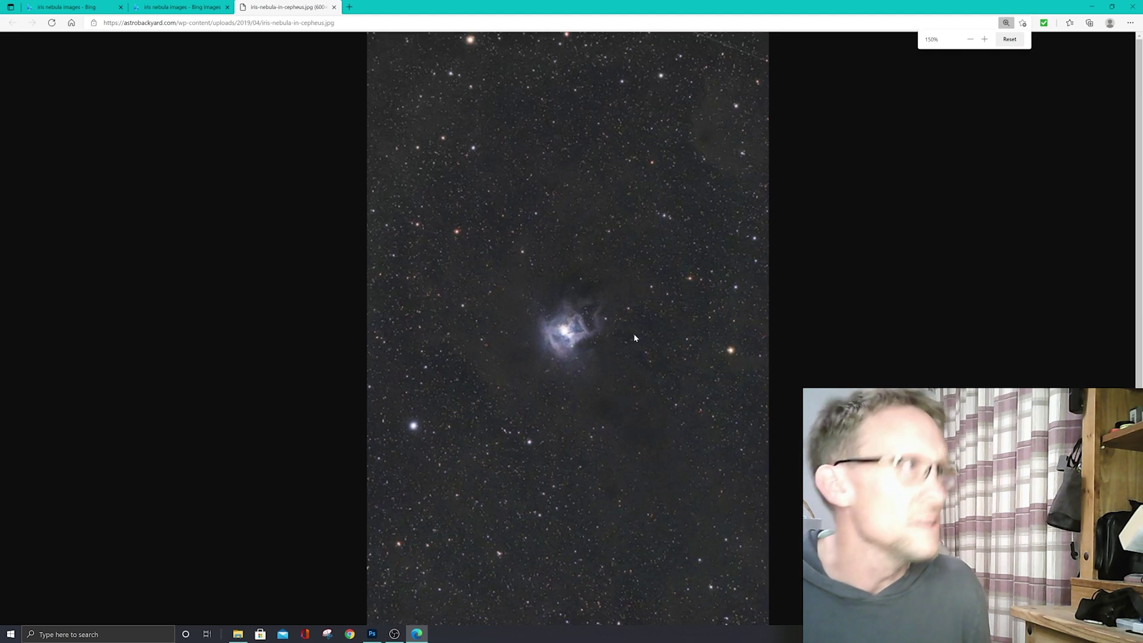
{"action": "scroll", "coordinate": [634, 338], "scroll_direction": "up", "scroll_amount": 2}
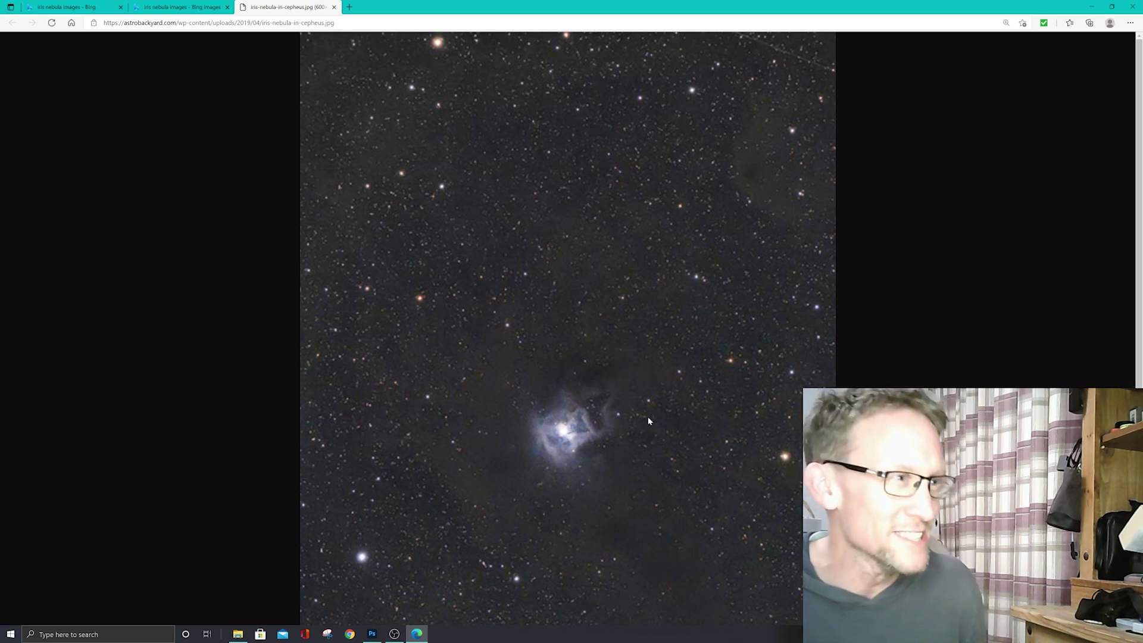
{"action": "scroll", "coordinate": [601, 421], "scroll_direction": "down", "scroll_amount": 3}
{"action": "scroll", "coordinate": [600, 421], "scroll_direction": "up", "scroll_amount": 1}
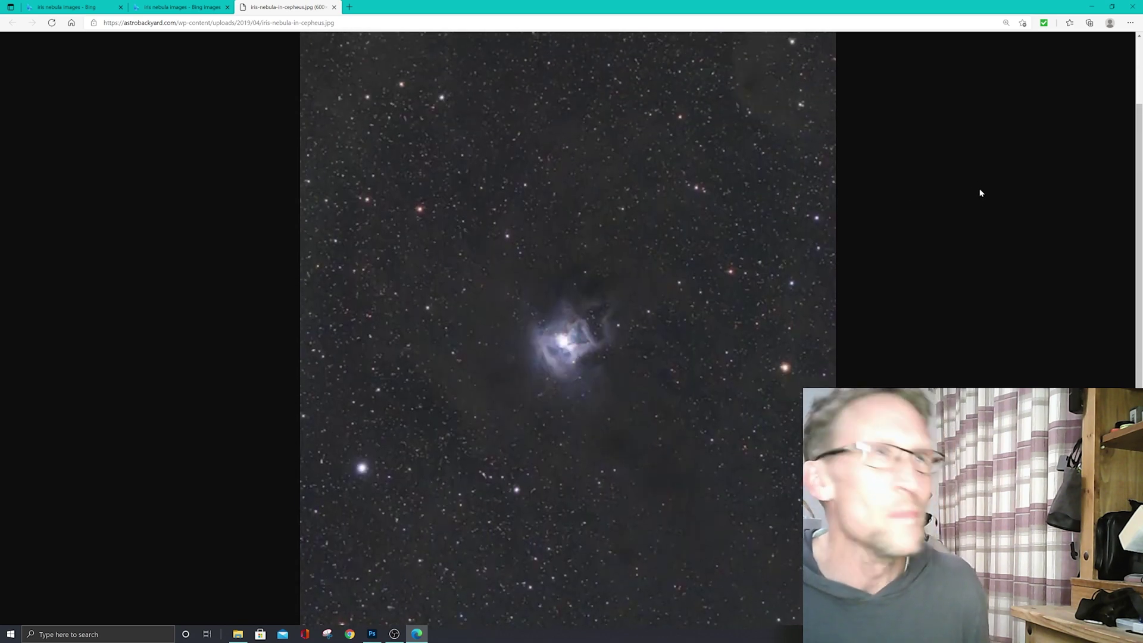
- Compare the enlarged reference beside Photoshop's processed Iris Nebula, then close Edge
{"action": "left_click", "coordinate": [1111, 7]}
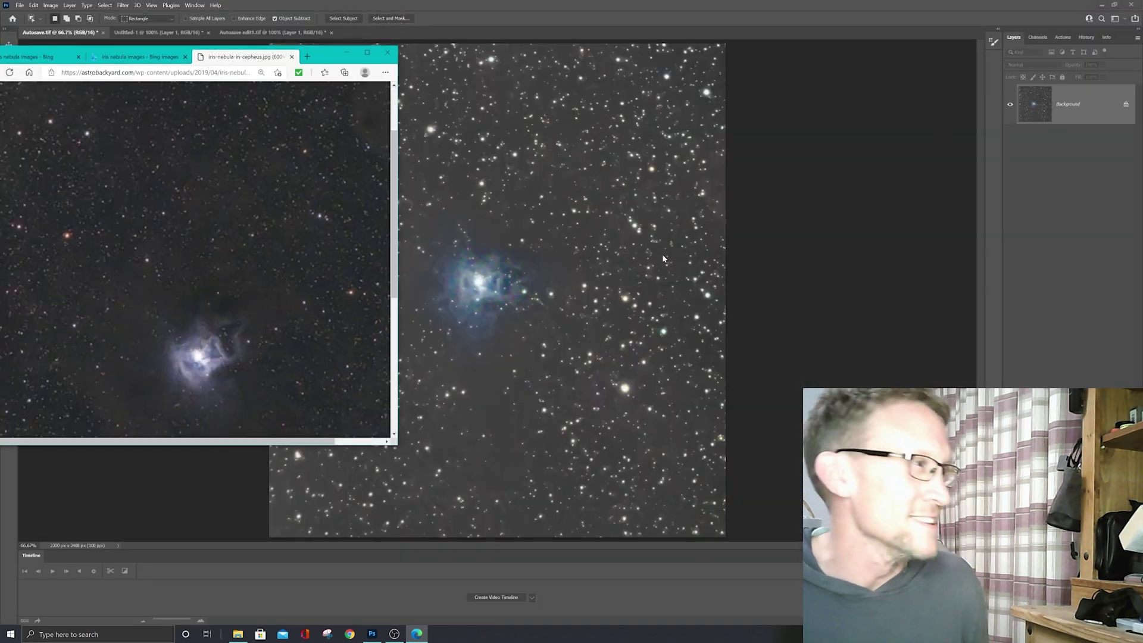
{"action": "scroll", "coordinate": [238, 340], "scroll_direction": "down", "scroll_amount": 1}
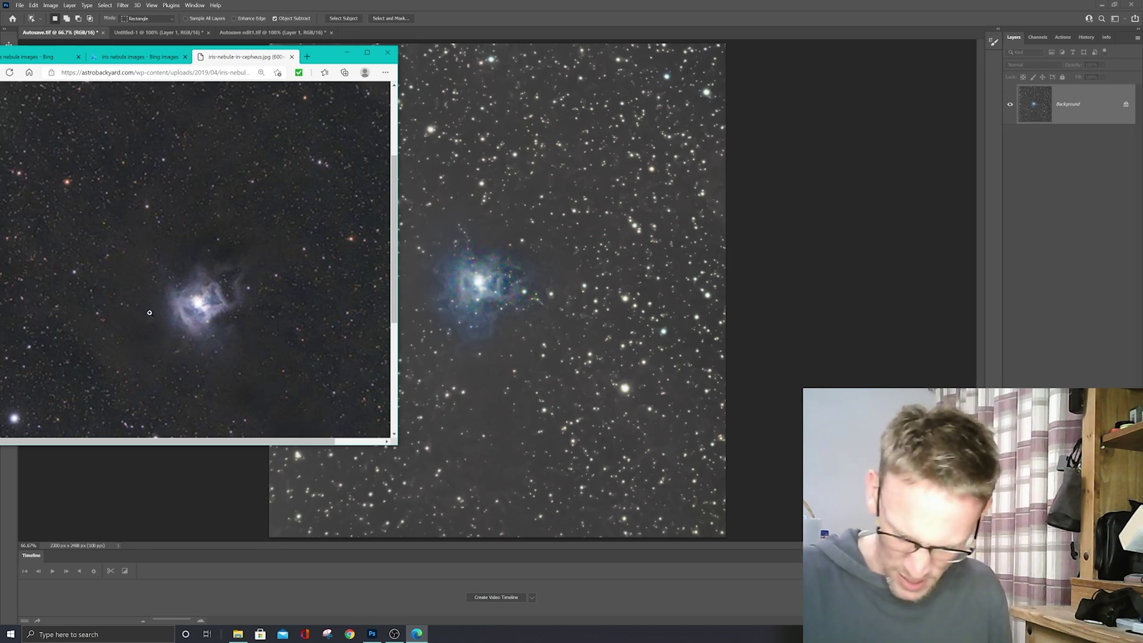
{"action": "key", "text": "ctrl+plus"}
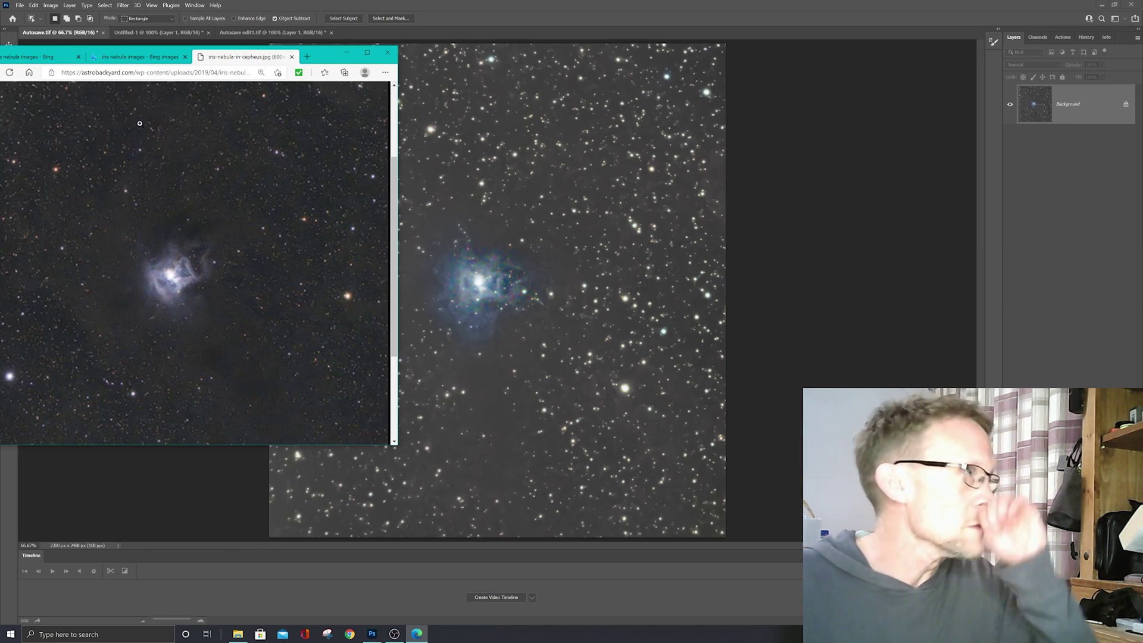
{"action": "left_click", "coordinate": [144, 55]}
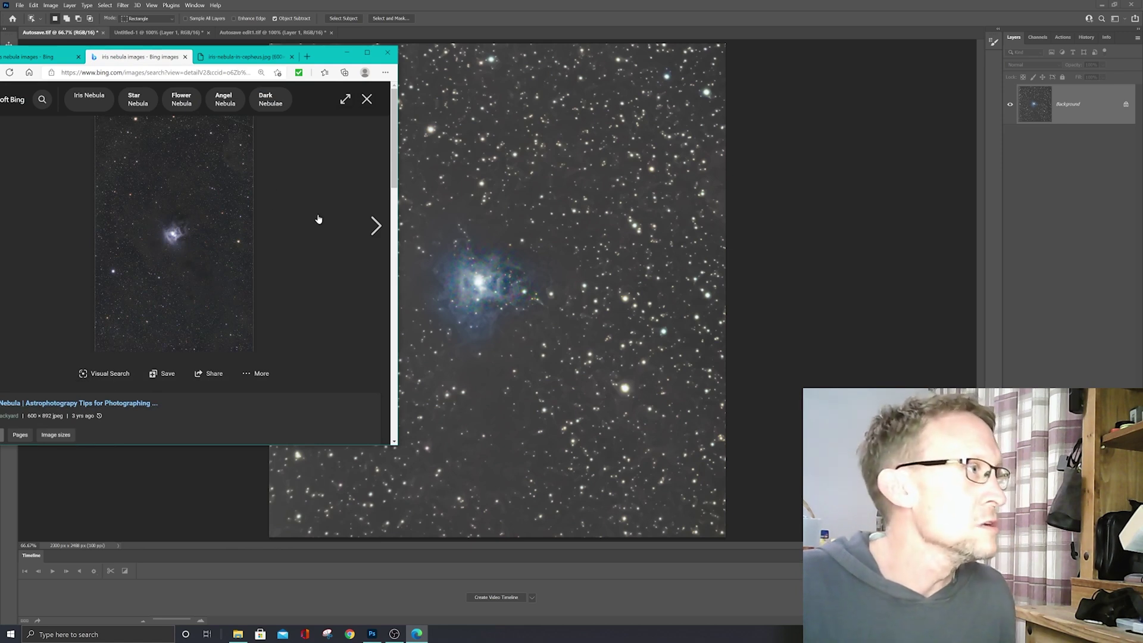
{"action": "key", "text": "alt+F4"}
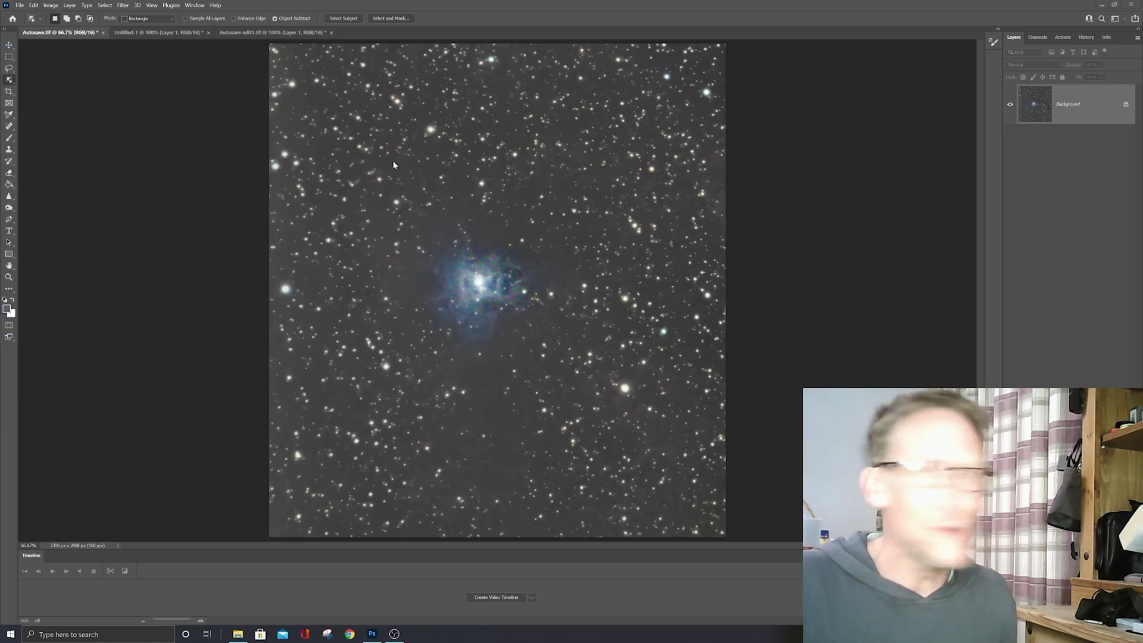
- Switch to the Autosave edit1.tif globular cluster document
{"action": "left_click", "coordinate": [259, 32]}
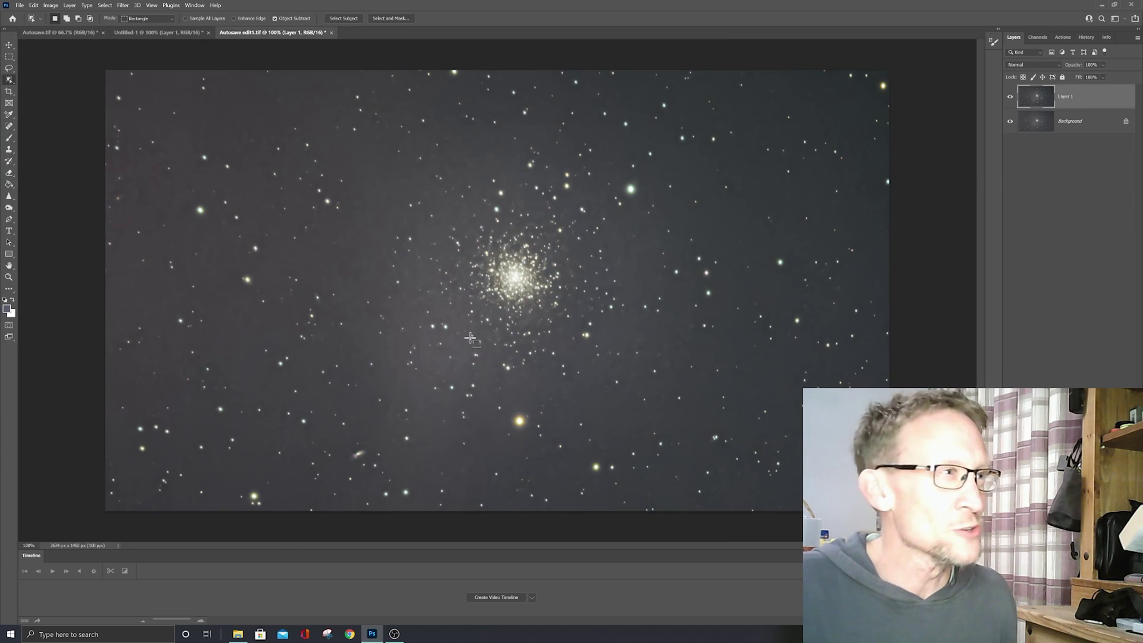